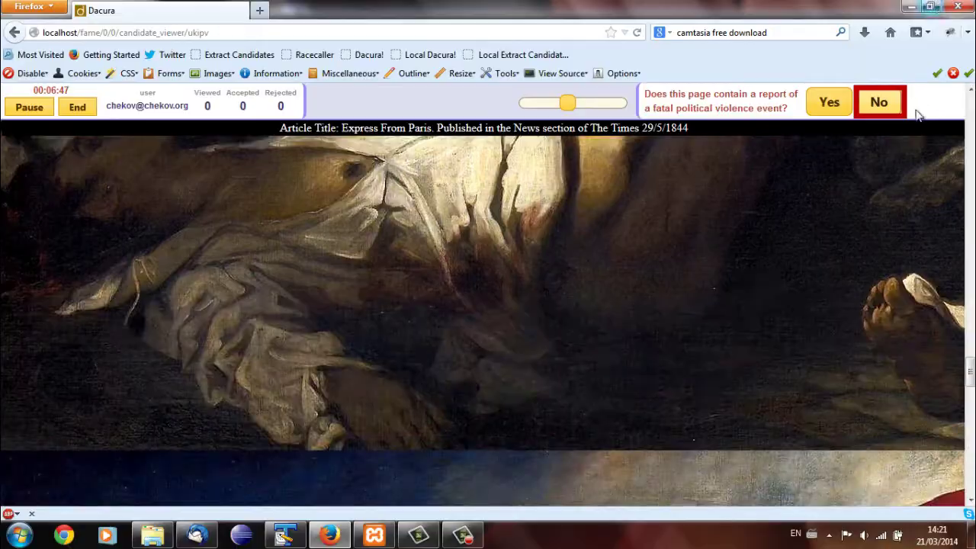
Step: Mark the Express From Paris article as containing no fatal political violence event and The Irish Land Agitation article as containing one
left_click(887, 113)
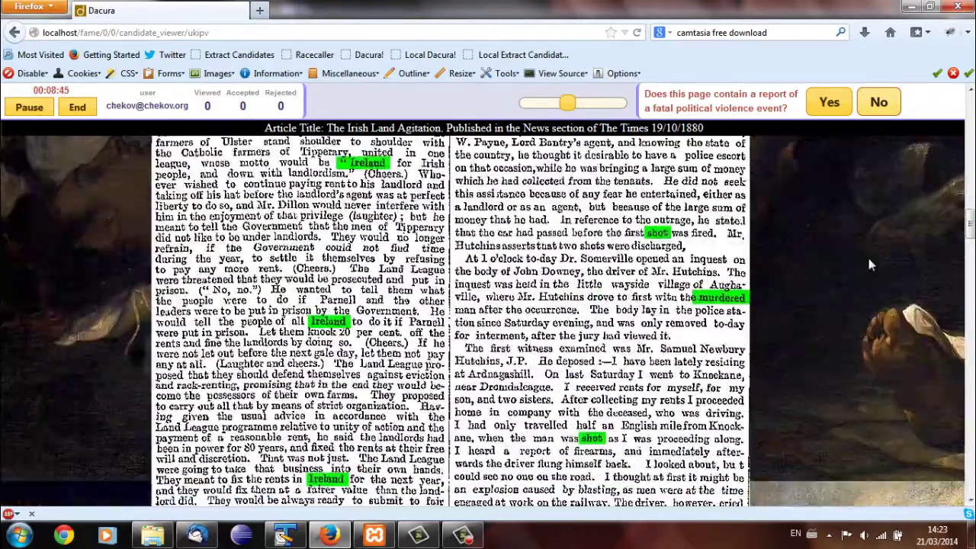
key("y")
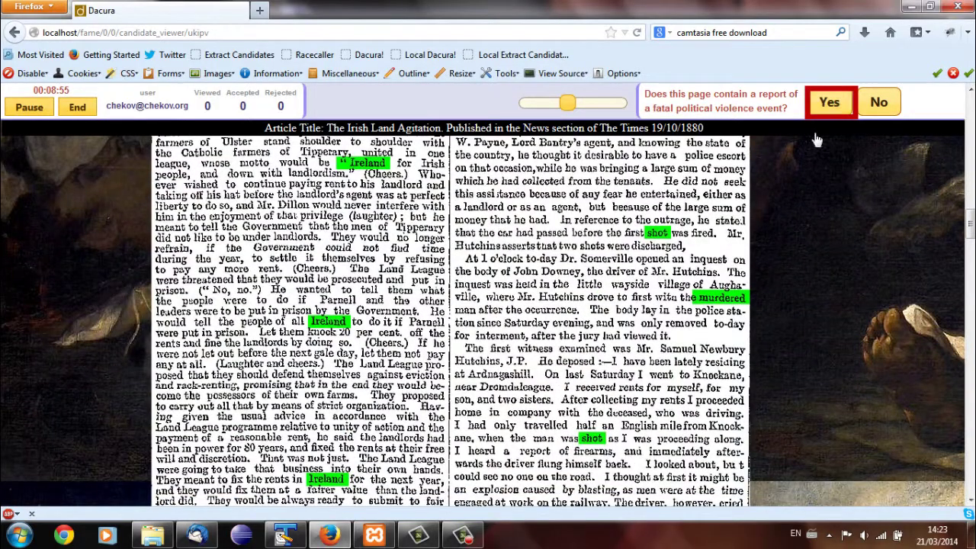
left_click(830, 103)
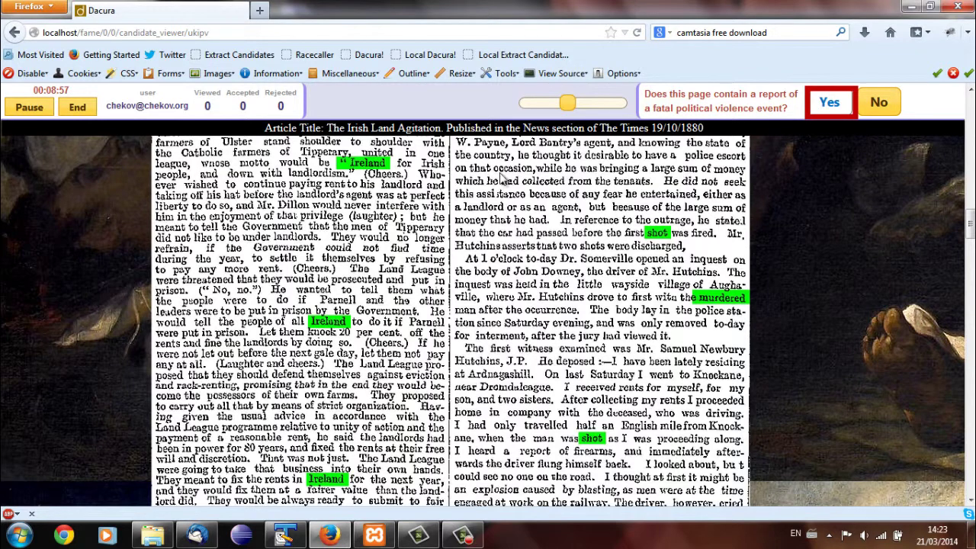
Step: Set the event report's country to Ireland and its place name to Aughaville
left_click(383, 159)
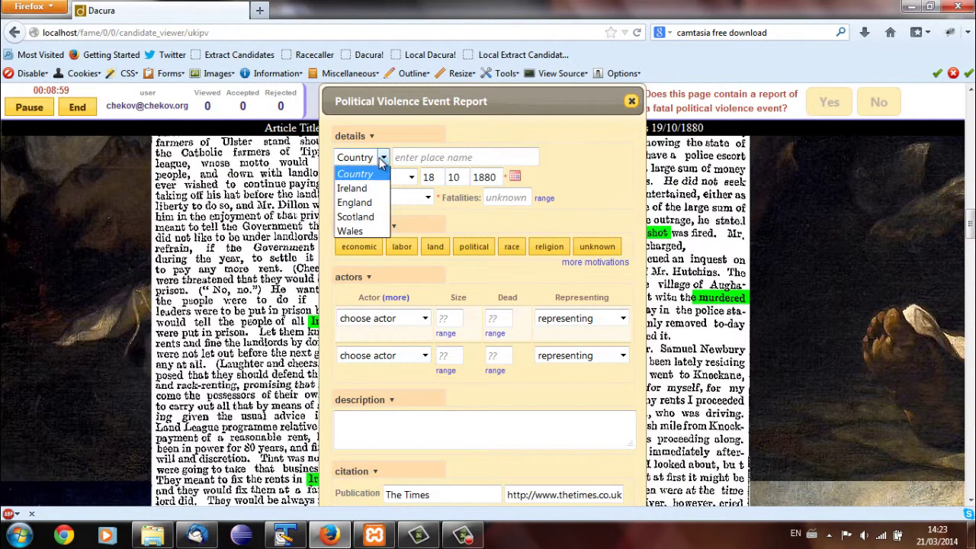
left_click(362, 182)
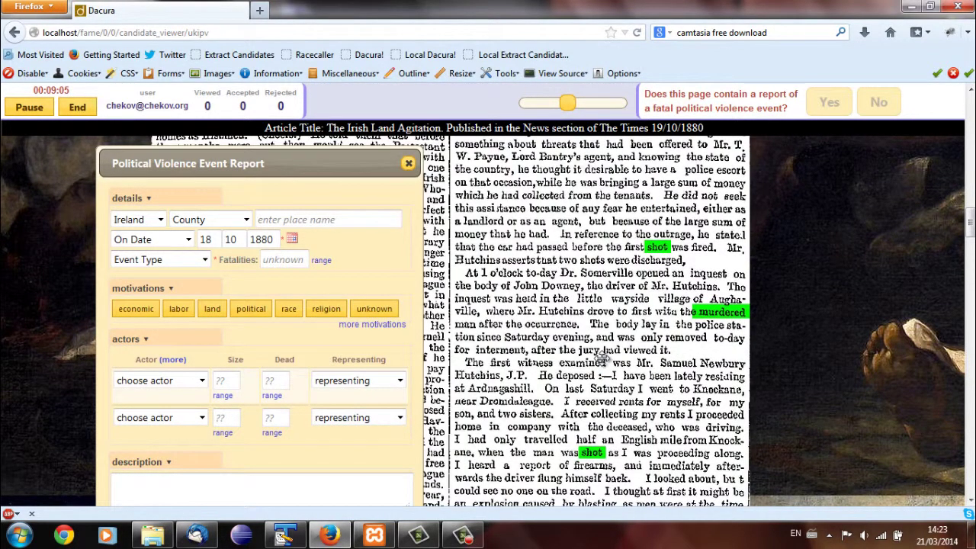
left_click(343, 221)
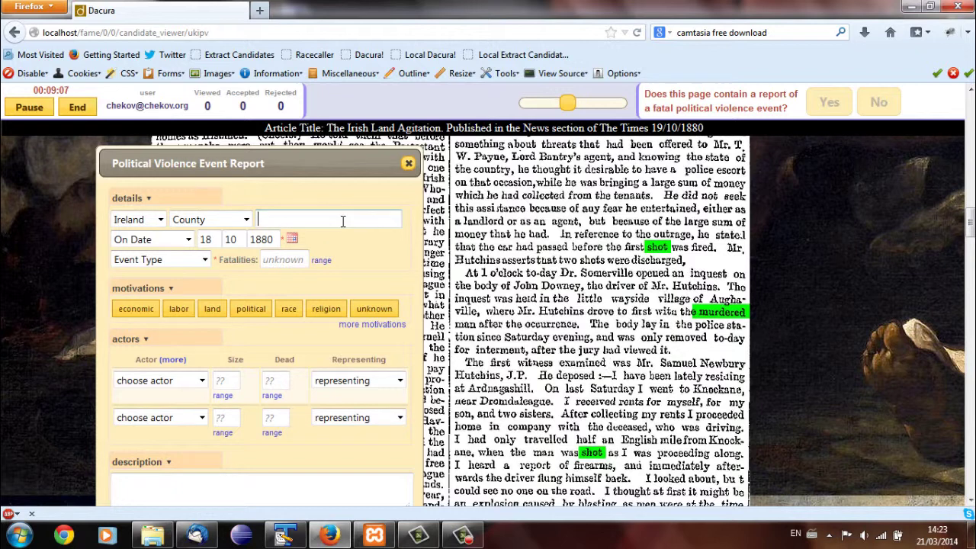
type("Aughaville")
key("Tab")
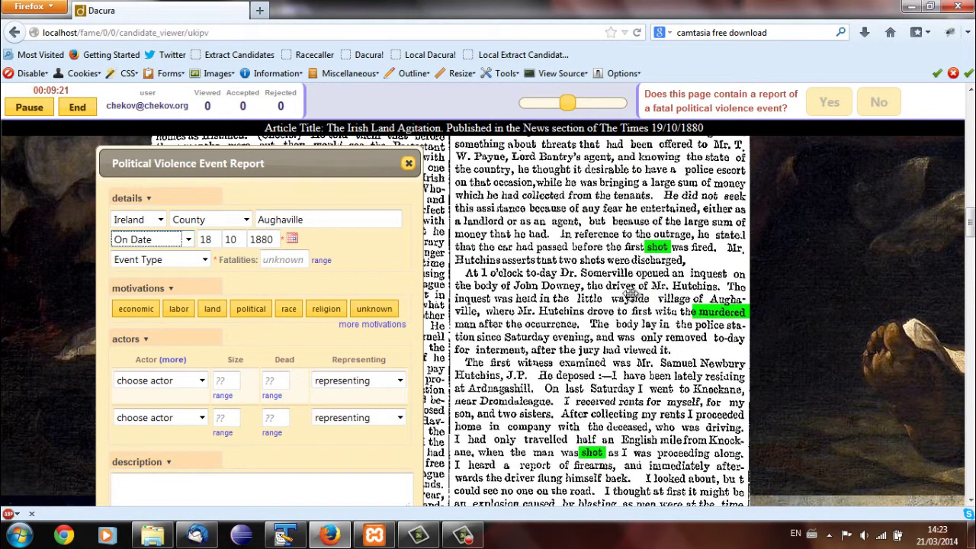
Step: Check the article for the event's date, set the report's day to 17 and choose assassination as the event type
left_click_drag(548, 183, 606, 355)
left_click_drag(543, 251, 523, 363)
scroll(674, 195, "down", 5)
scroll(626, 447, "left", 3)
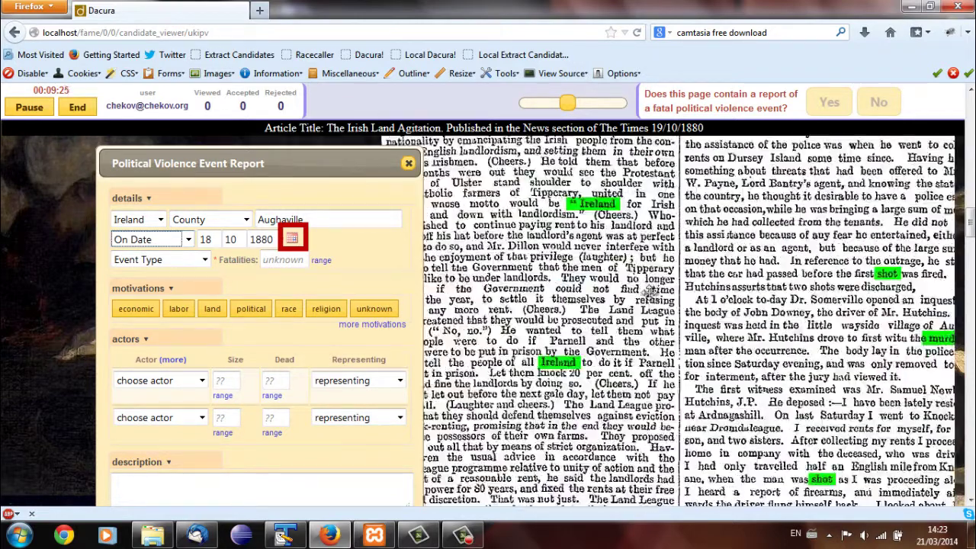
scroll(607, 431, "down", 5)
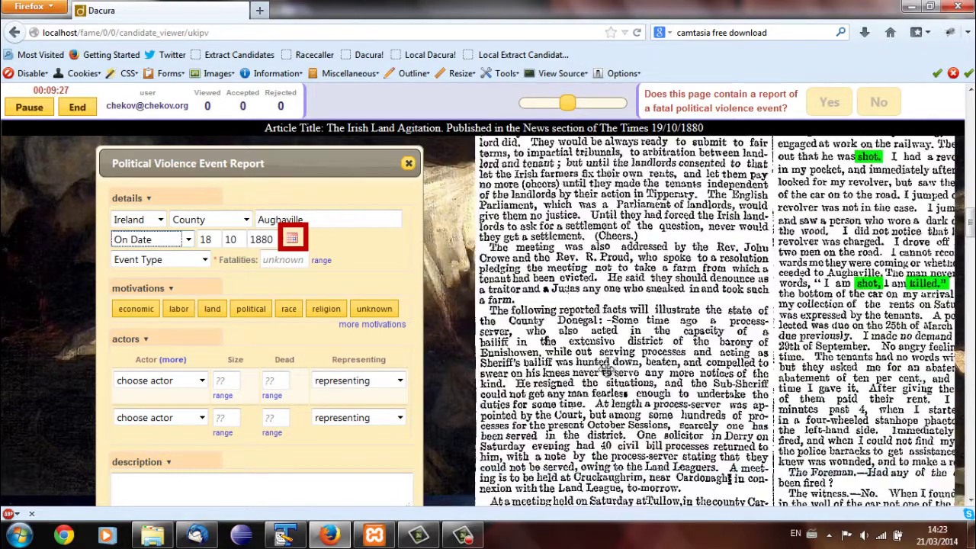
scroll(608, 219, "down", 4)
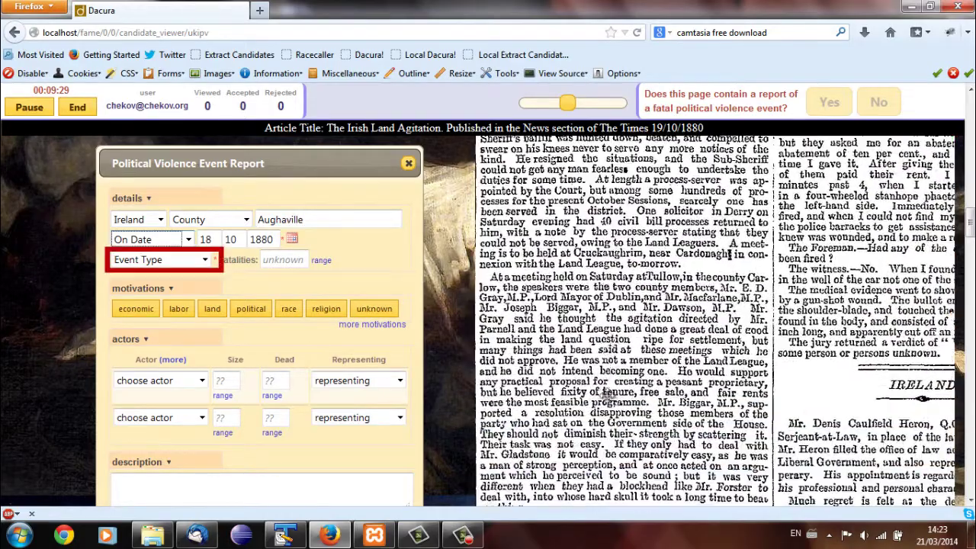
scroll(603, 216, "down", 5)
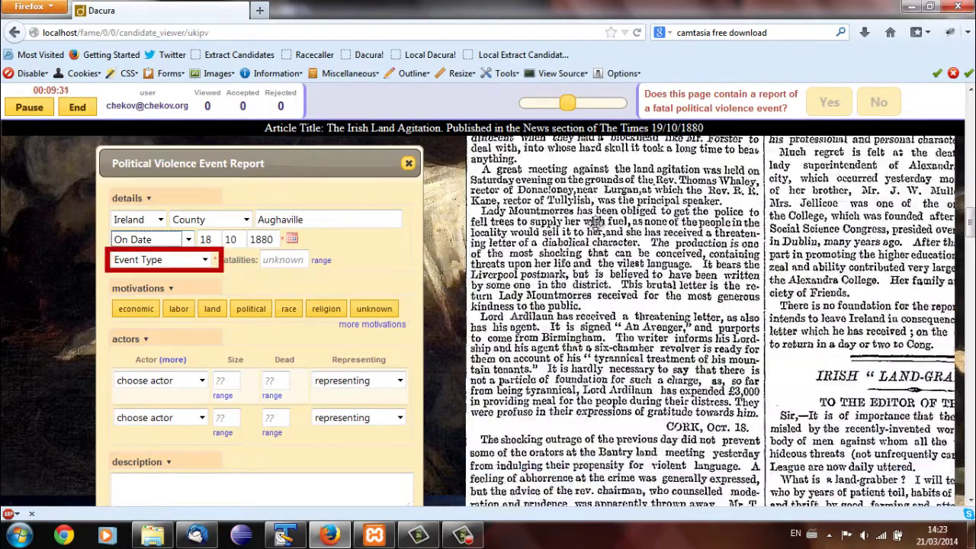
left_click_drag(605, 395, 608, 259)
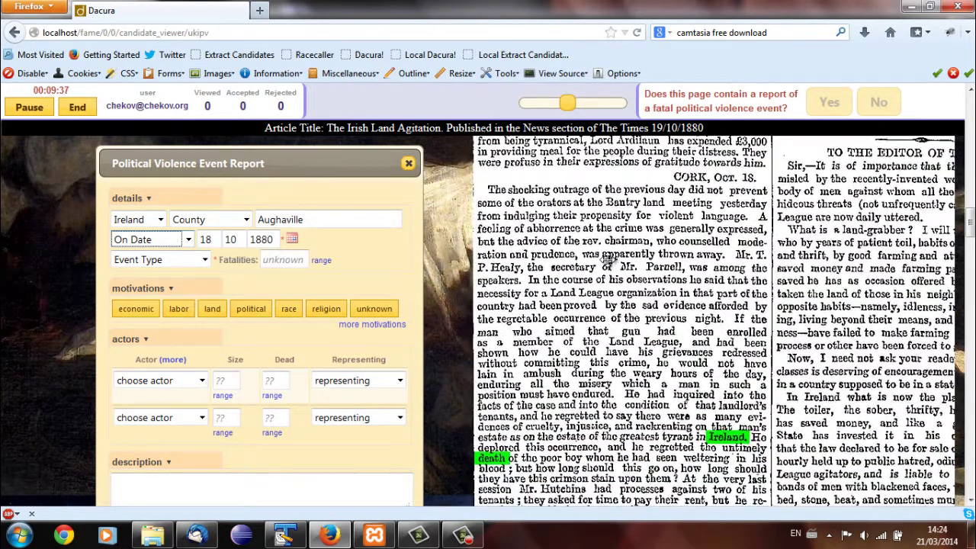
double_click(206, 240)
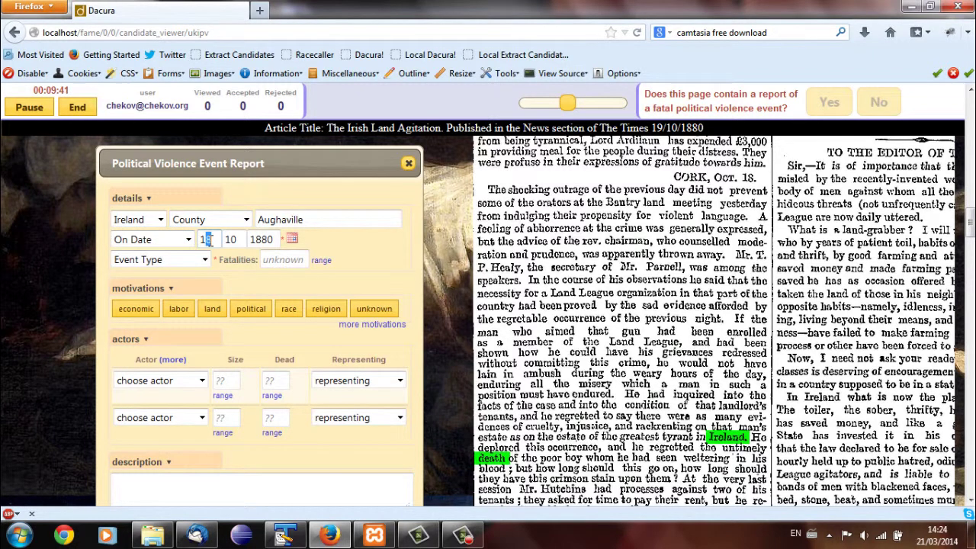
left_click(160, 259)
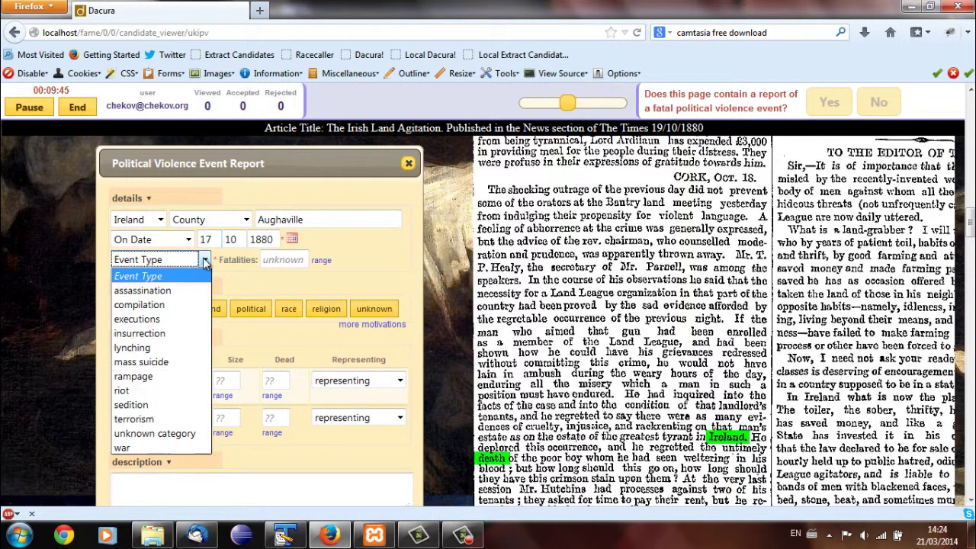
left_click(141, 290)
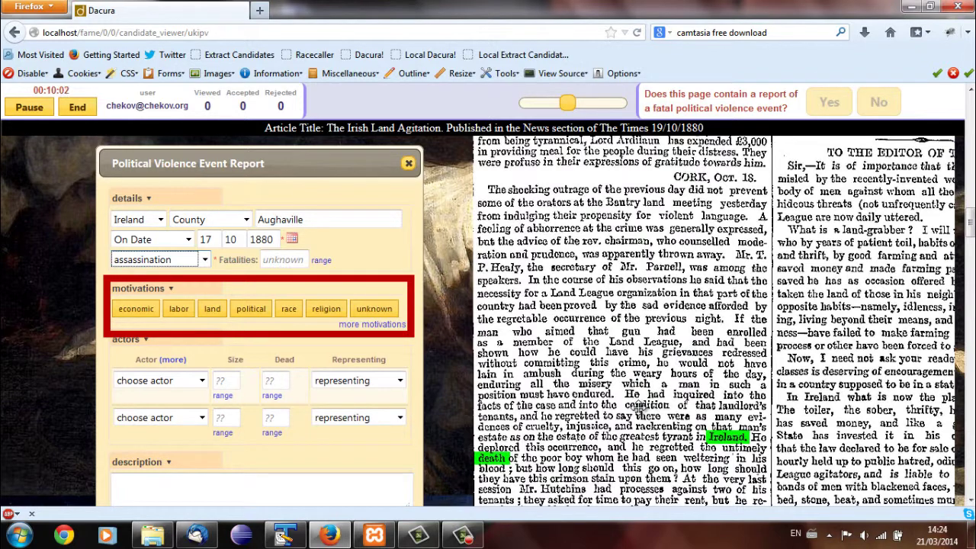
Step: Select land and religion as the event's motivations
scroll(639, 409, "down", 4)
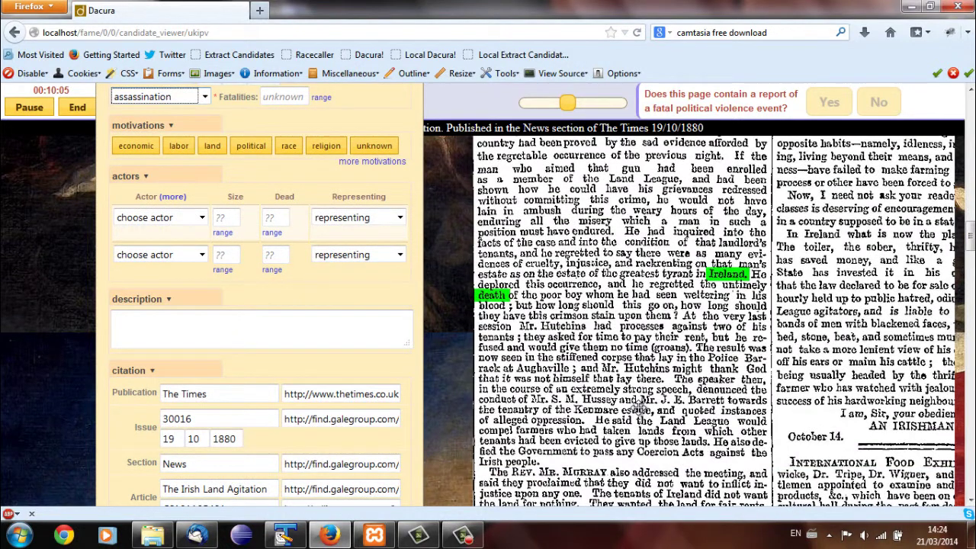
scroll(636, 406, "down", 2)
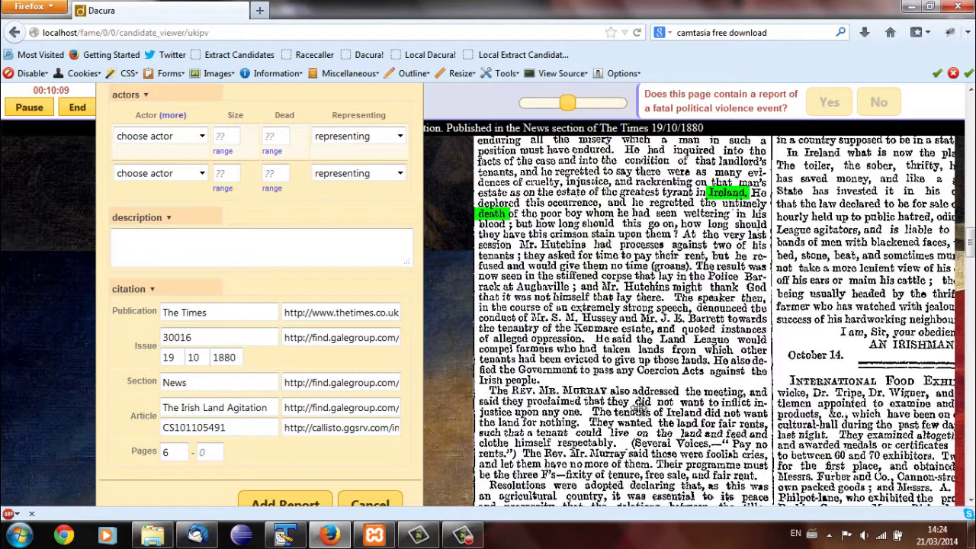
scroll(640, 408, "down", 2)
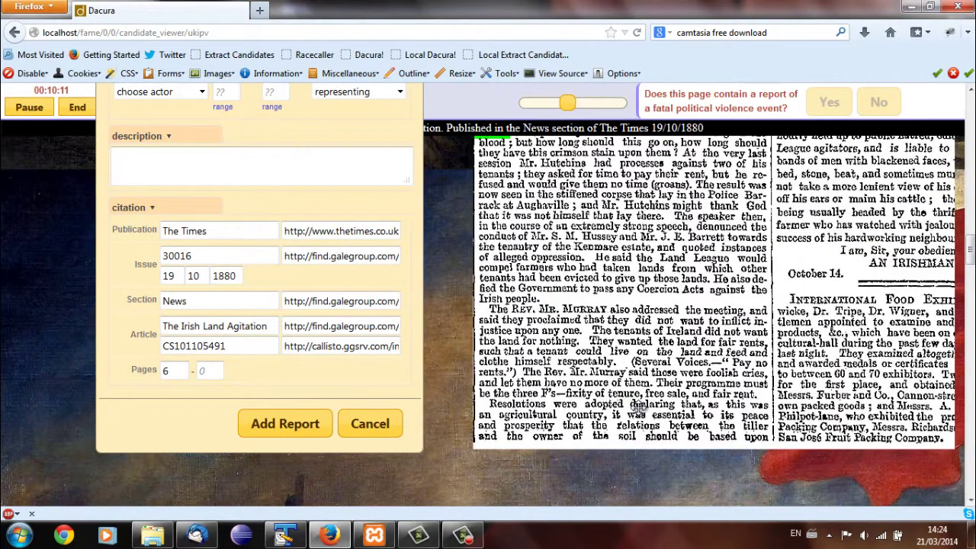
scroll(637, 406, "up", 8)
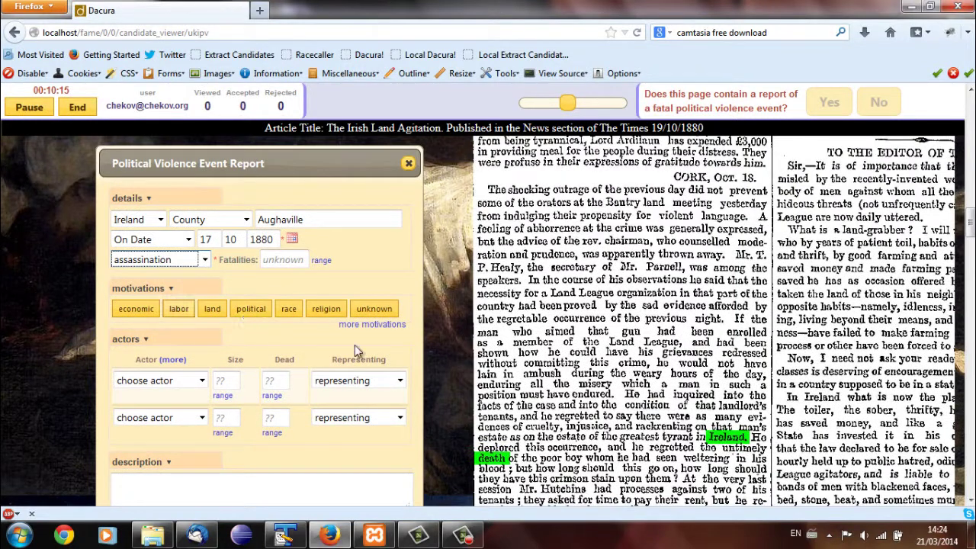
left_click(212, 309)
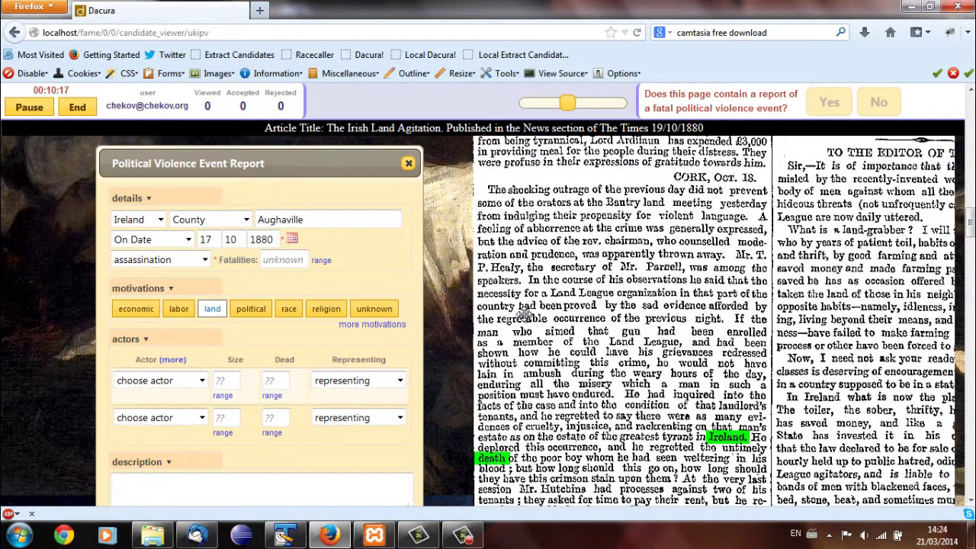
scroll(525, 315, "down", 2)
left_click(330, 229)
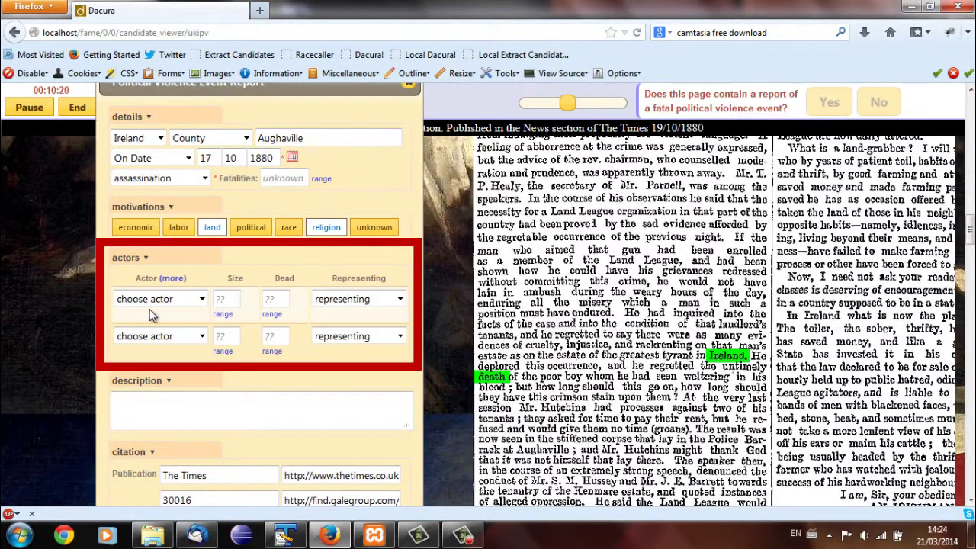
Step: Define the first actor as Individual(s) described as Unknown, with a size of 1
left_click(201, 300)
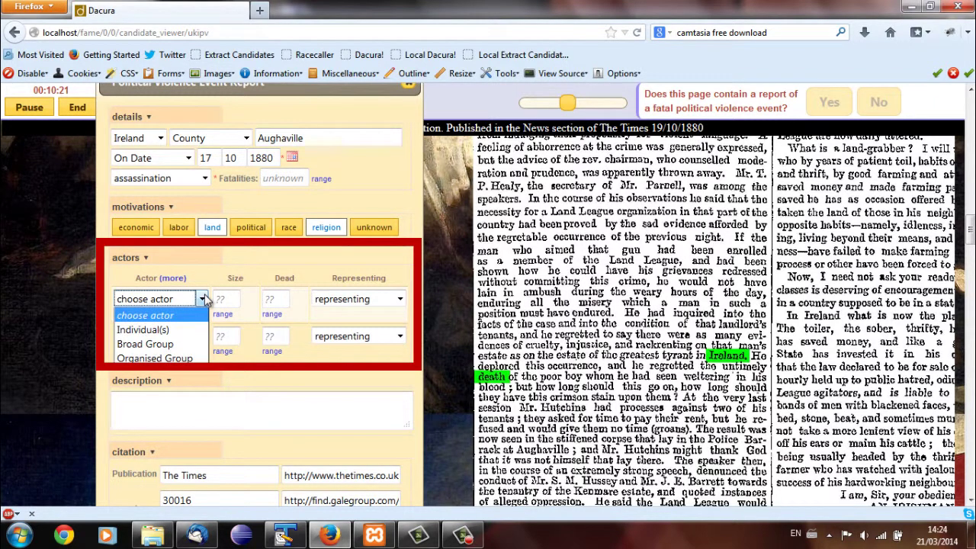
left_click(183, 330)
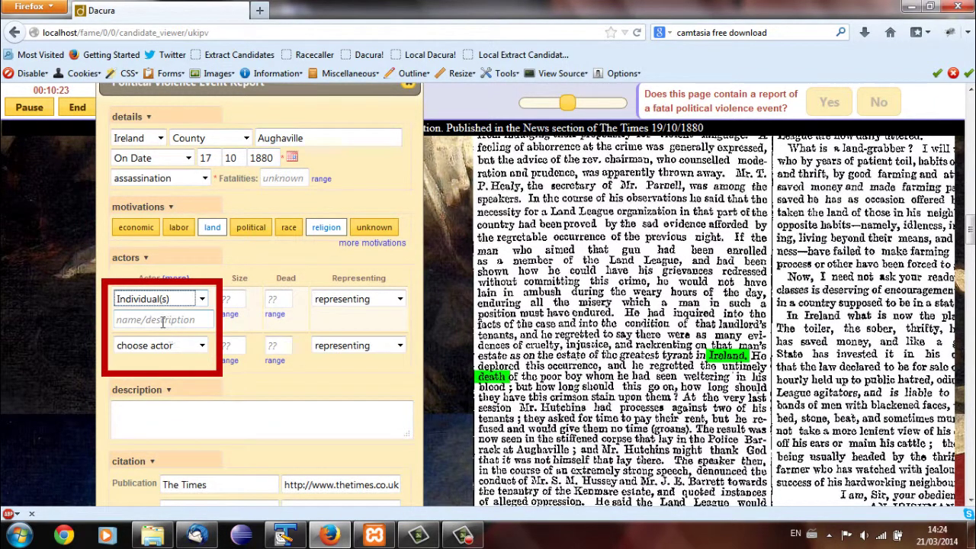
type("Un")
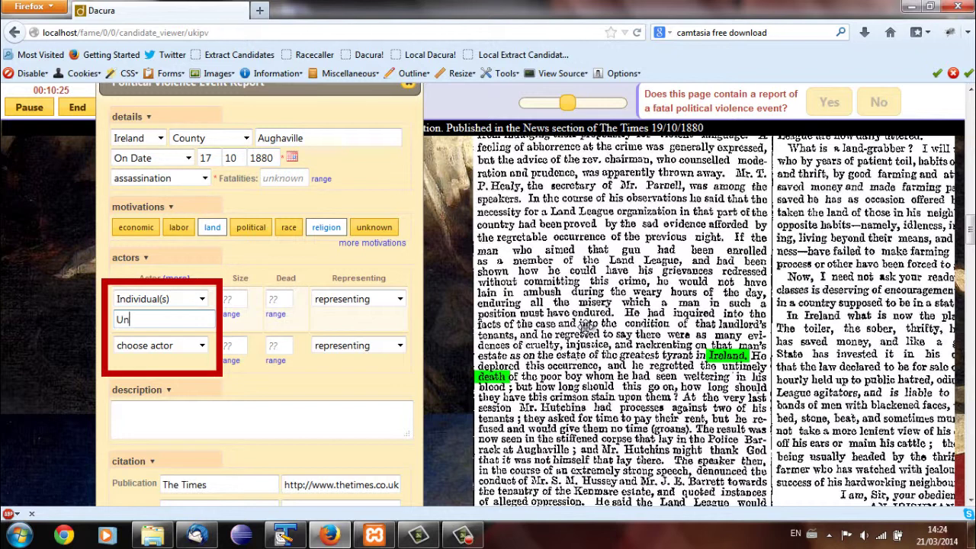
type("nown")
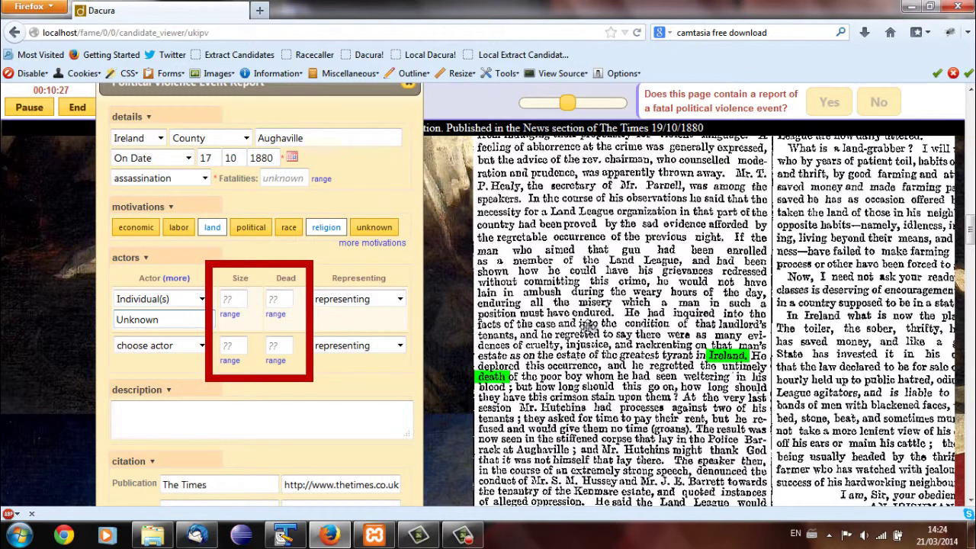
left_click(238, 301)
type("1")
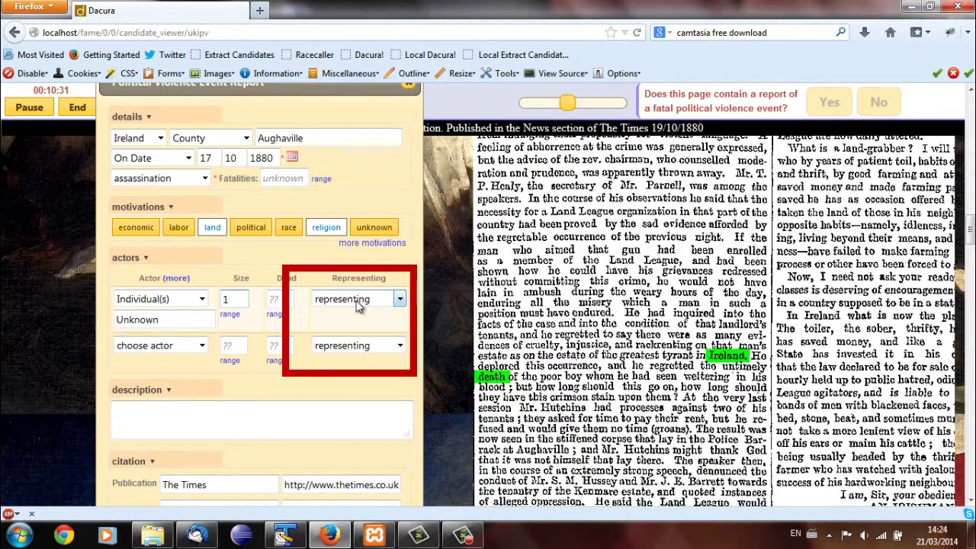
Step: Make the first actor represent the Social Group "Catholic Tenants" and set the second actor's type to Individual(s)
left_click(358, 300)
left_click(342, 344)
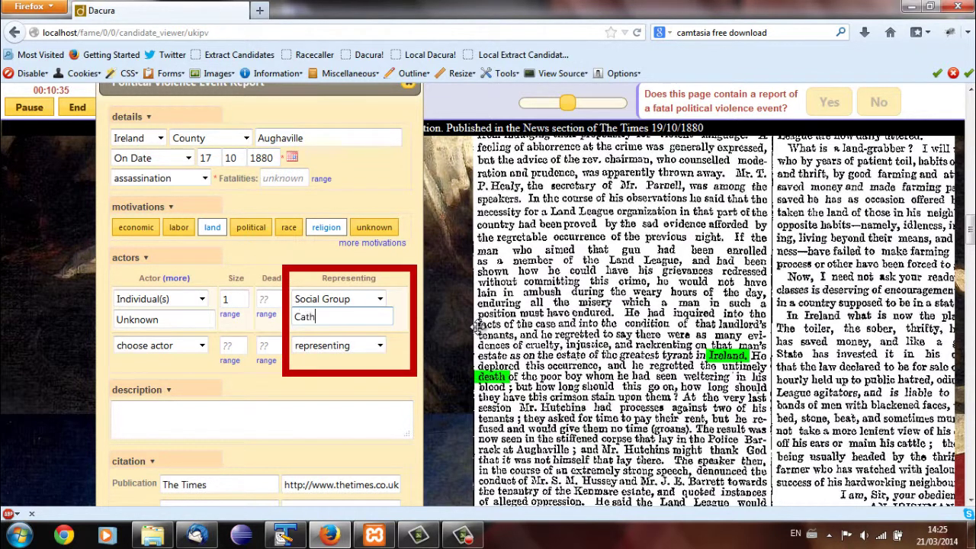
type("Catholic Tenants")
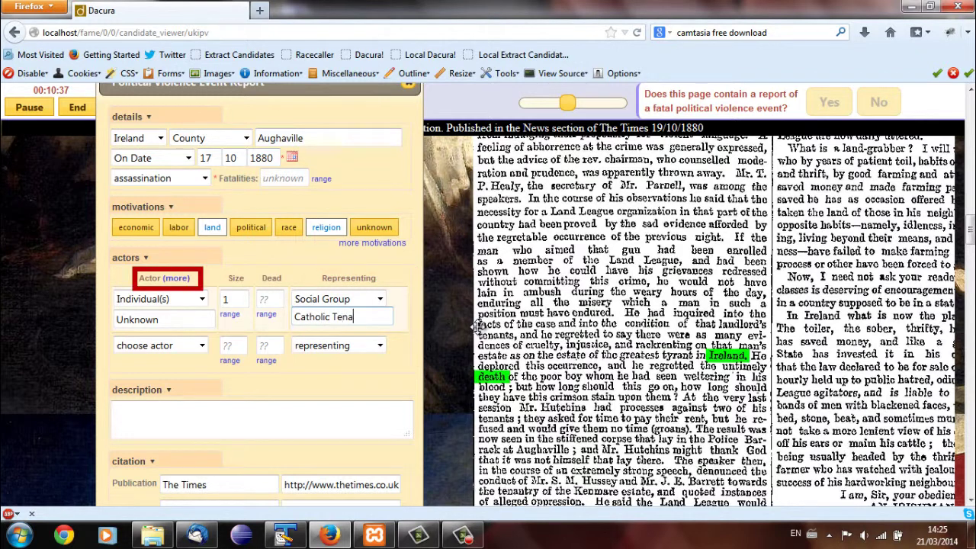
left_click(174, 345)
left_click(168, 377)
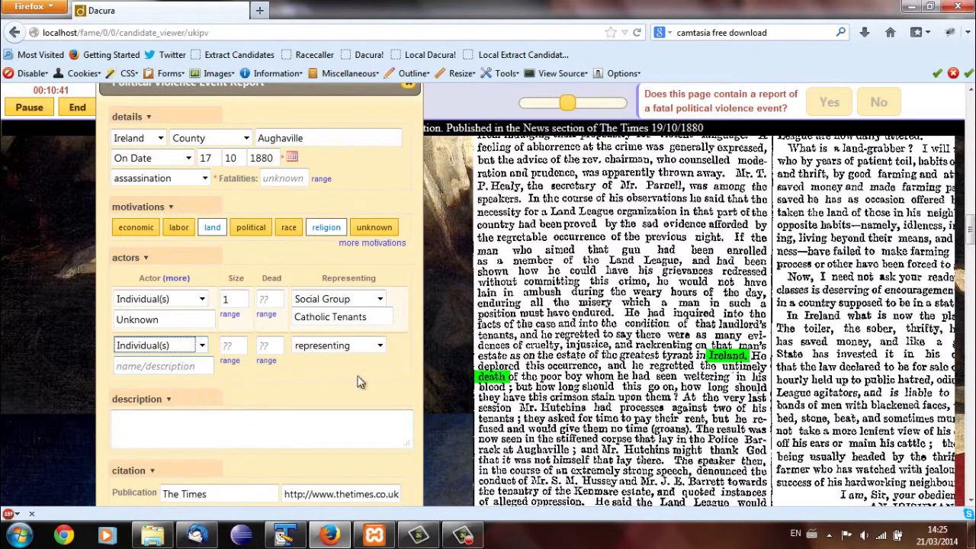
Step: Review the inquest account in the article and set the event's county to Cork
left_click_drag(913, 410, 676, 375)
left_click_drag(666, 271, 666, 450)
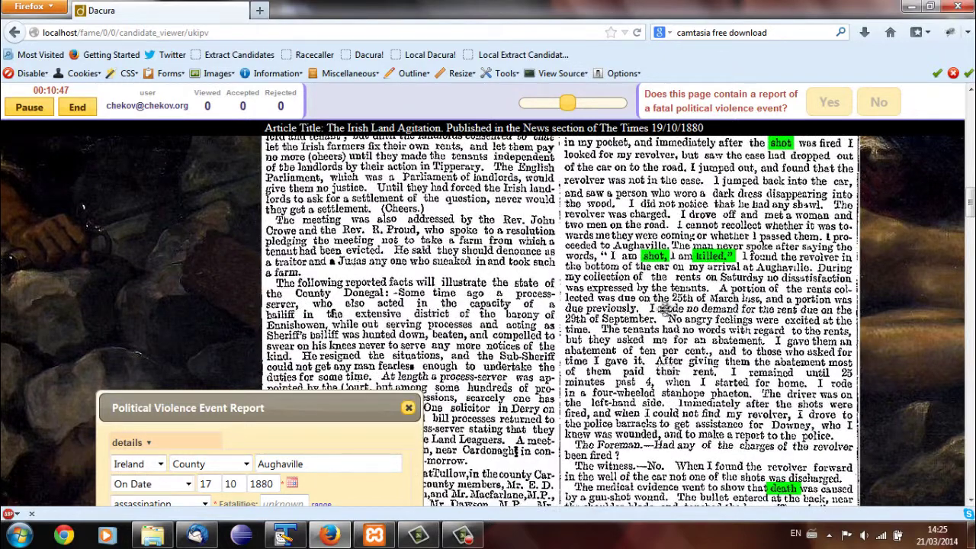
left_click_drag(667, 305, 666, 434)
left_click_drag(654, 308, 628, 393)
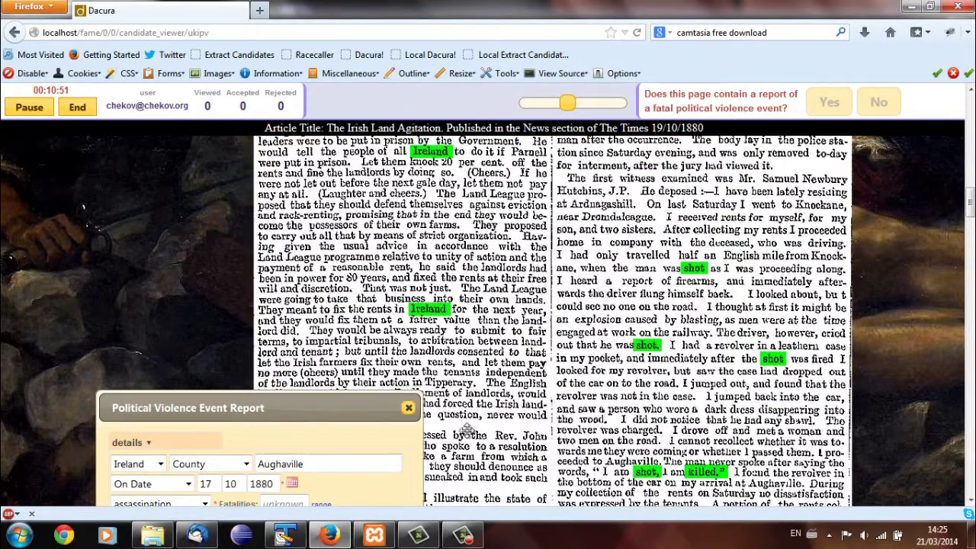
left_click_drag(313, 406, 312, 289)
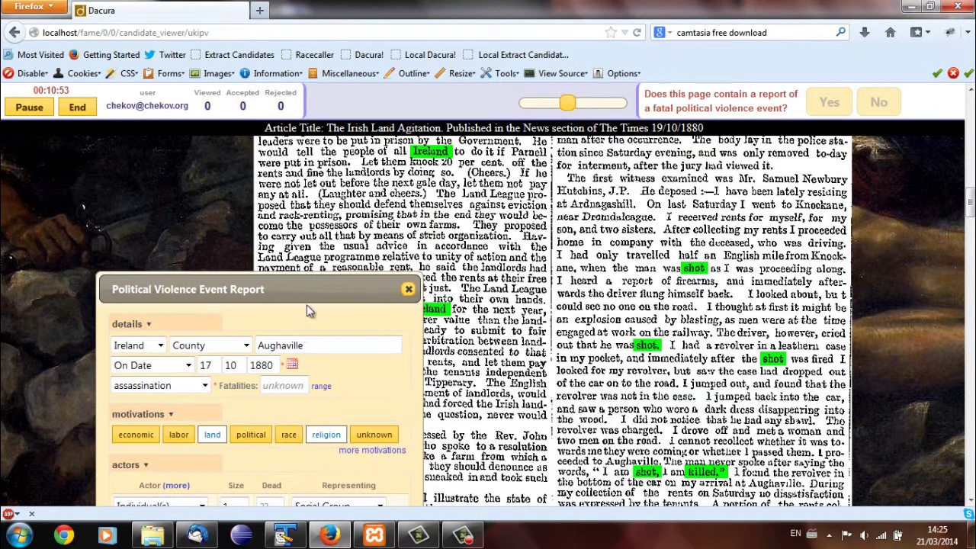
left_click(246, 346)
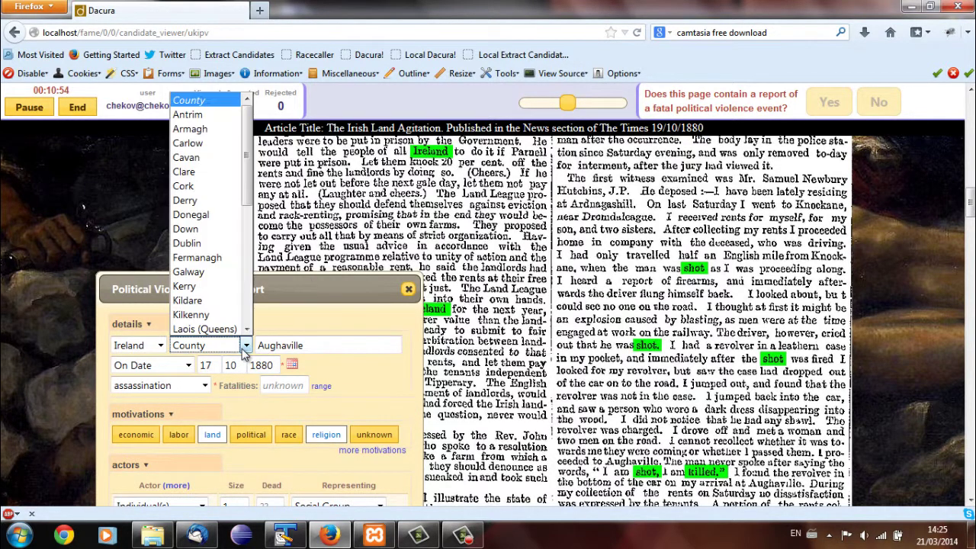
left_click(196, 192)
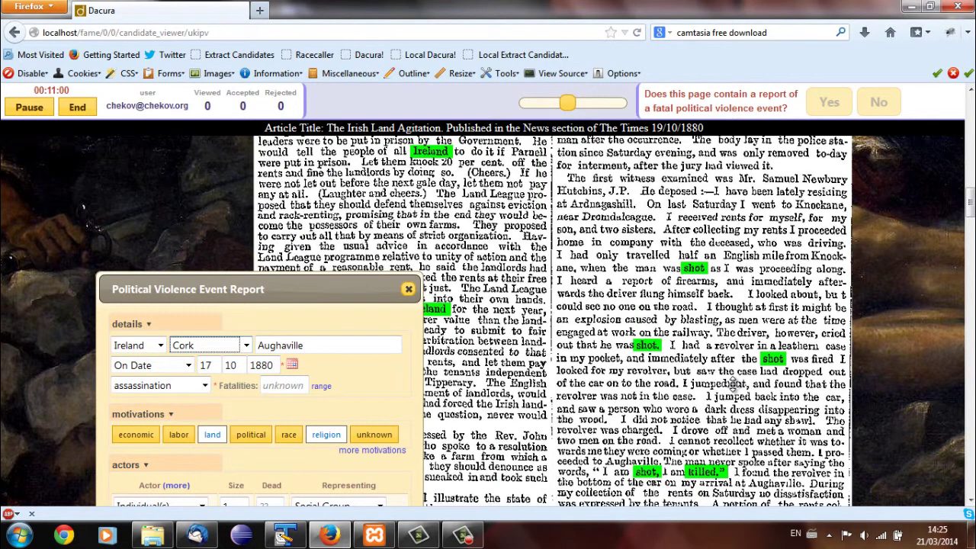
scroll(733, 383, "up", 4)
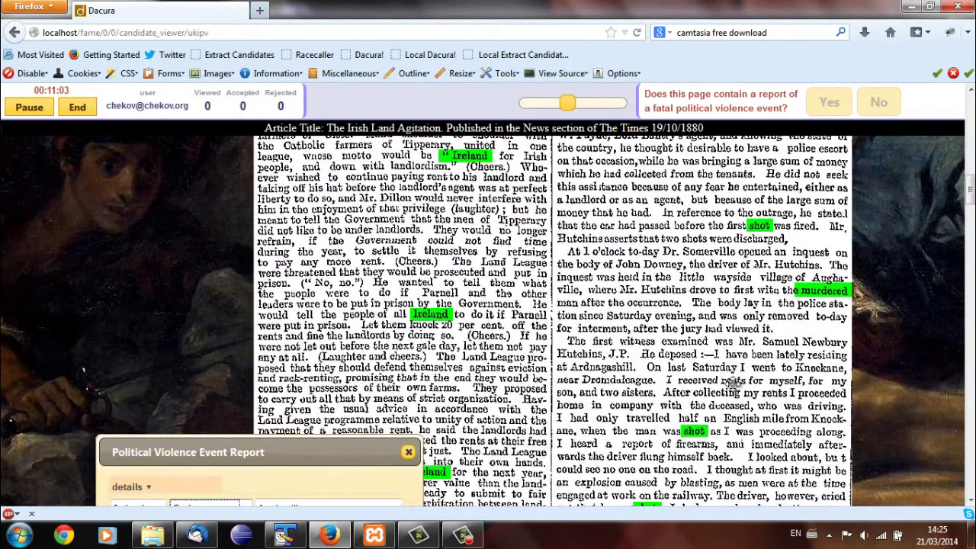
Step: Enter the killed driver's full name for the second actor, with a size of 1 and 1 dead
scroll(732, 384, "down", 7)
scroll(178, 425, "up", 3)
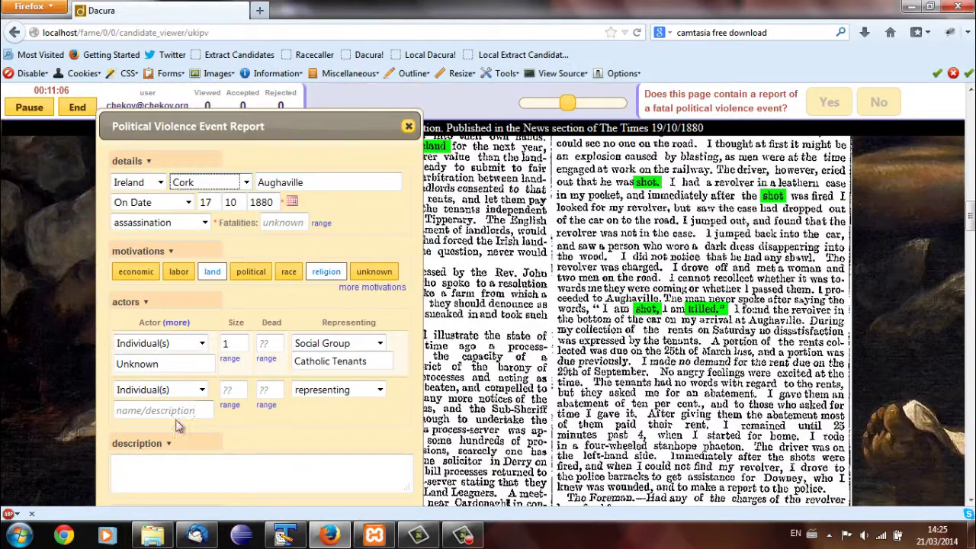
left_click(175, 412)
type("John Downe")
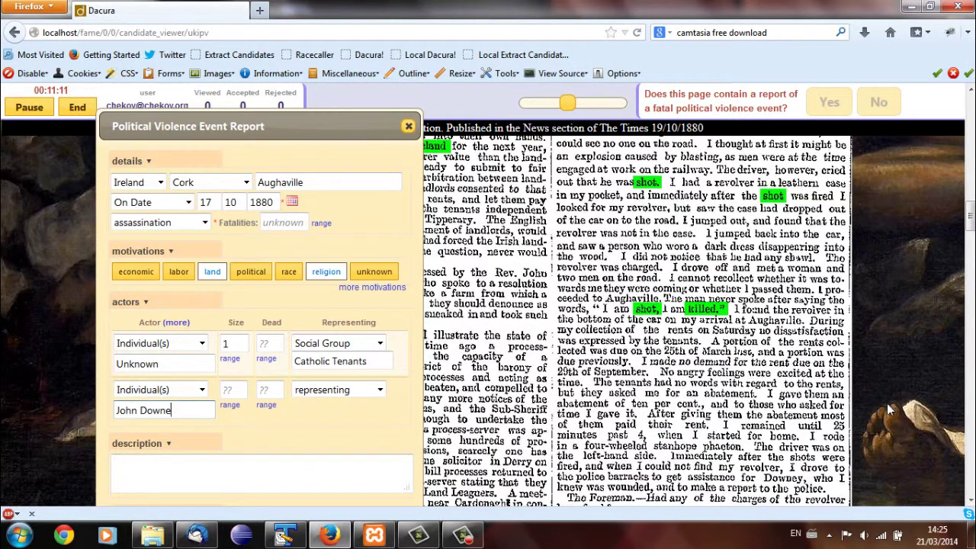
type("y")
key("Tab")
type("1")
key("Tab")
type("1")
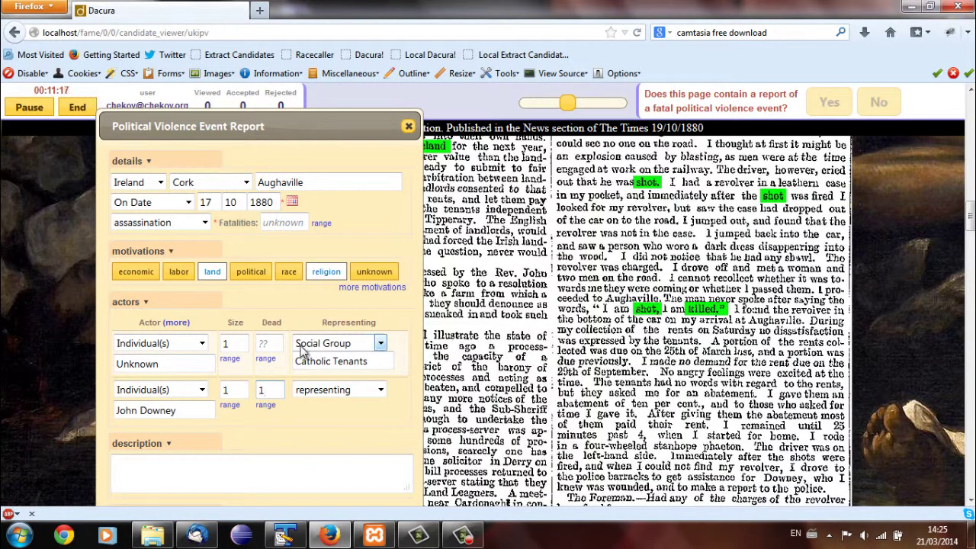
Step: Set the first actor's dead to 0 and make the second actor represent the Social Group "Protestant Landlords"
left_click(259, 347)
left_click(380, 390)
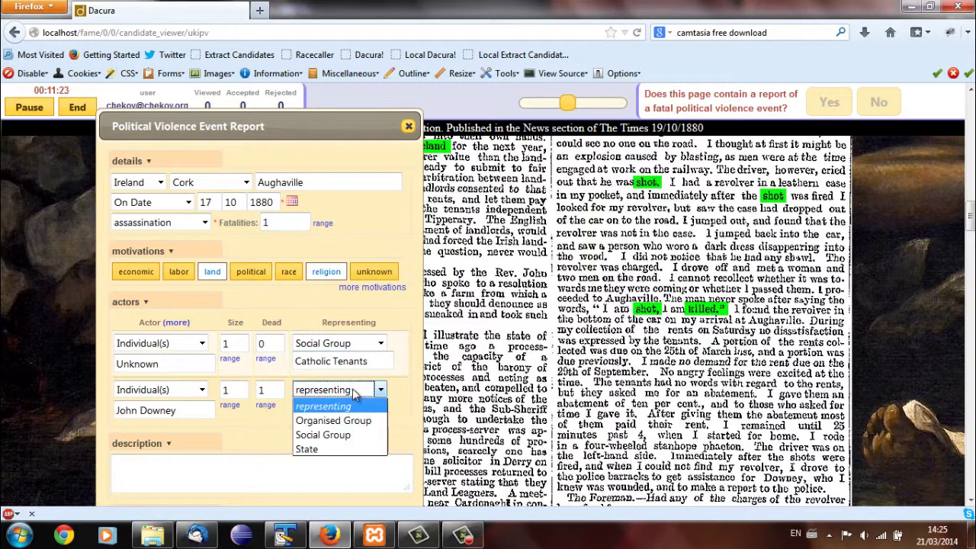
left_click(332, 429)
type("Landlords")
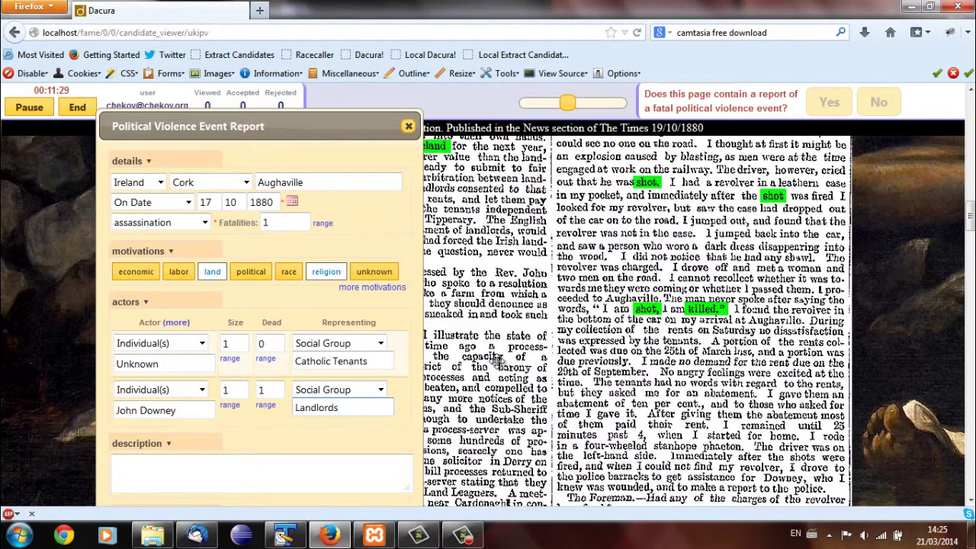
left_click(297, 407)
type("Protestant")
Step: Describe the driver's assassination by a man who hid by the road, amid land-league agitation and the landowner's eviction orders against 2 of his tenants
scroll(295, 365, "down", 2)
left_click(297, 382)
type("Th")
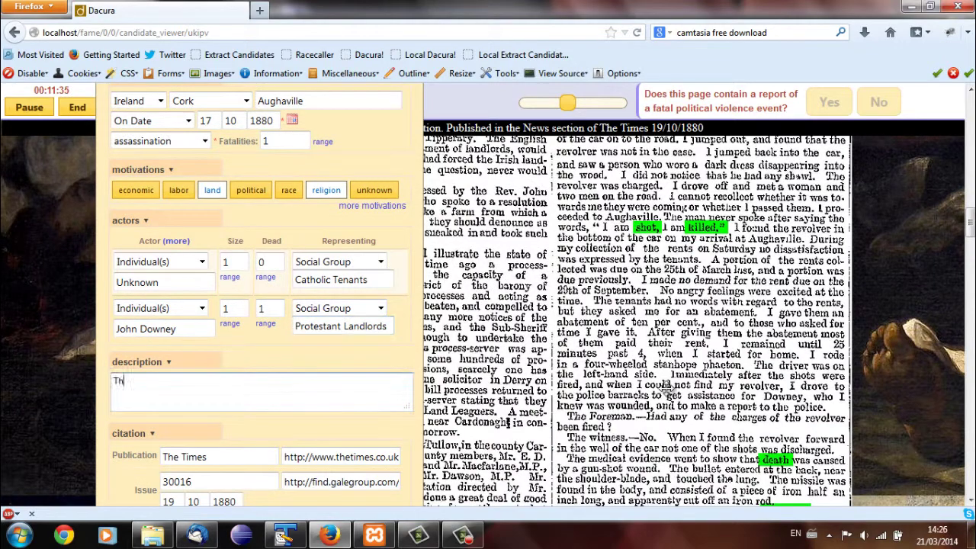
type("e driver, John Downey,")
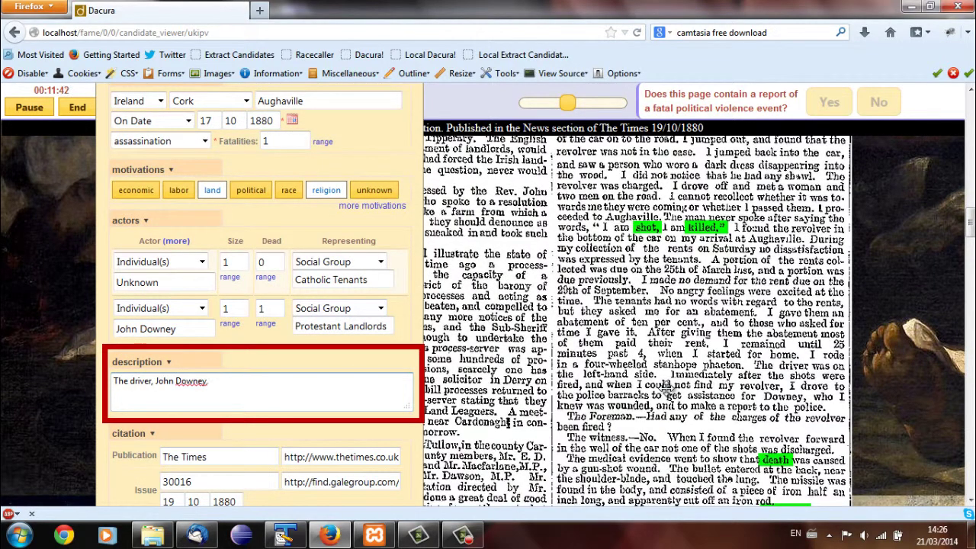
type(" of landowner")
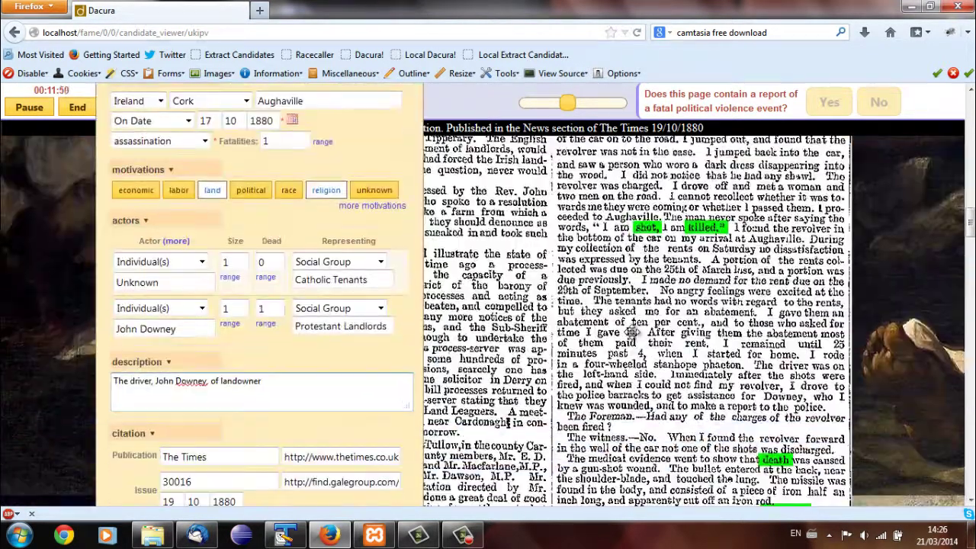
type("Mr. Hutchins was assassinated")
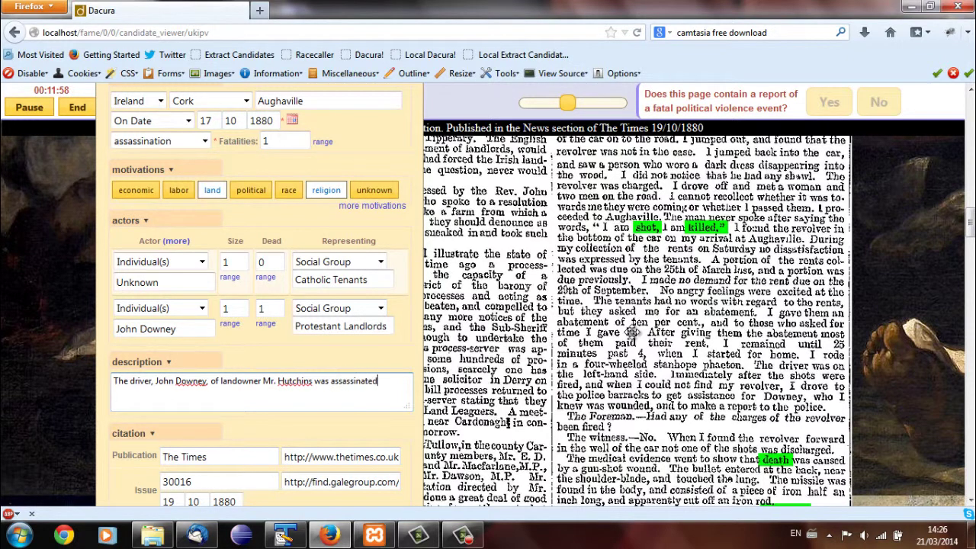
type(" by a man who hid by the road and shot at ")
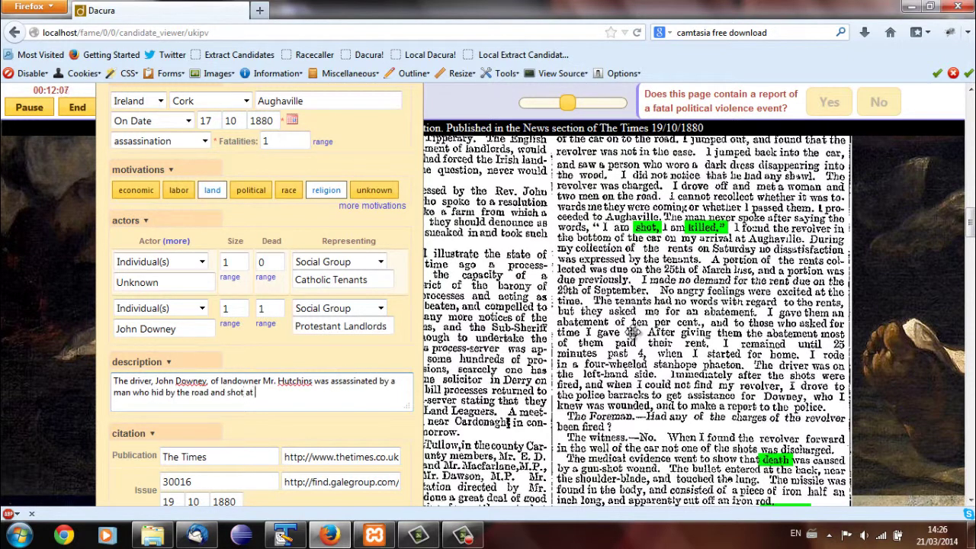
type("the car as it went by. This was in the context of a land-league agitation in the area, Huth")
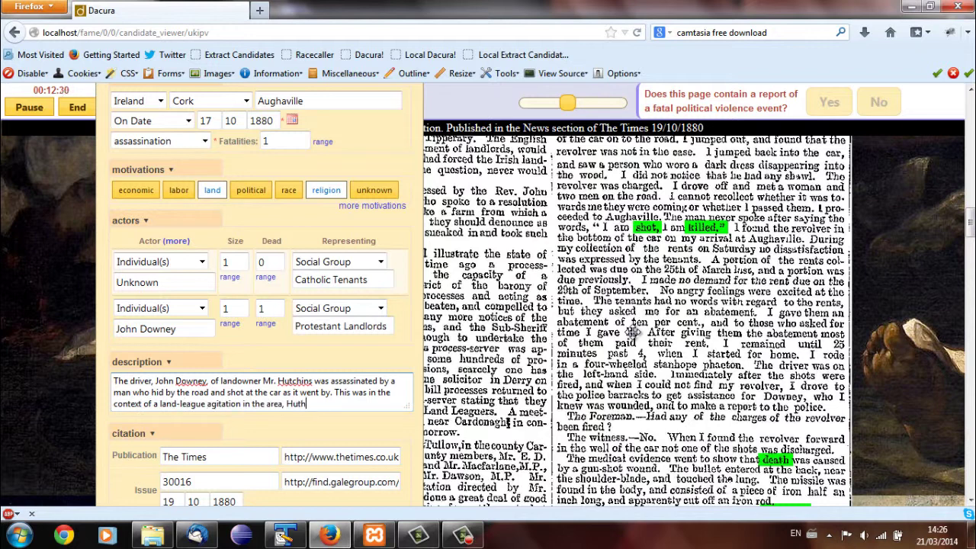
key("BackSpace")
type("chins had ord")
type("orders against 2 of his tenants.")
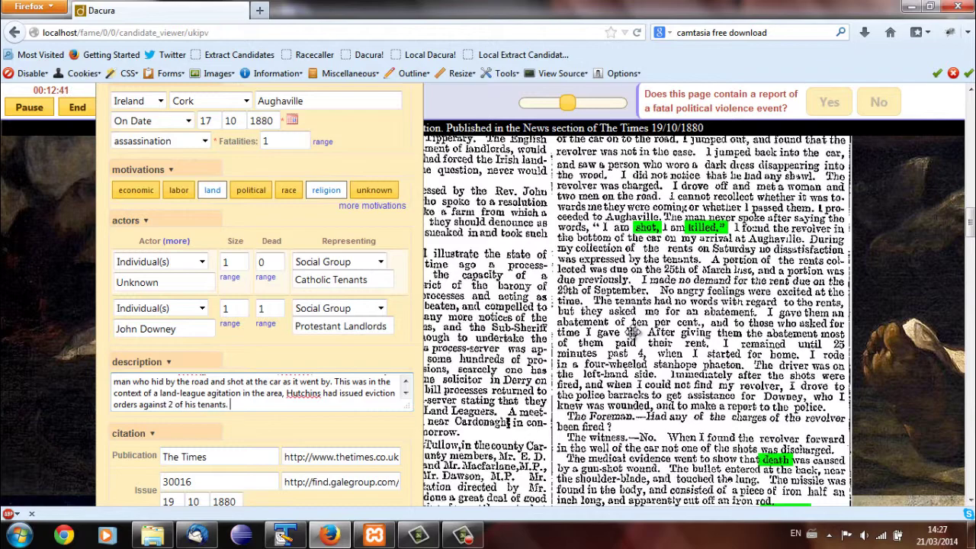
Step: Add the event report and confirm its reviewed details, continuing to the next page
scroll(297, 378, "down", 5)
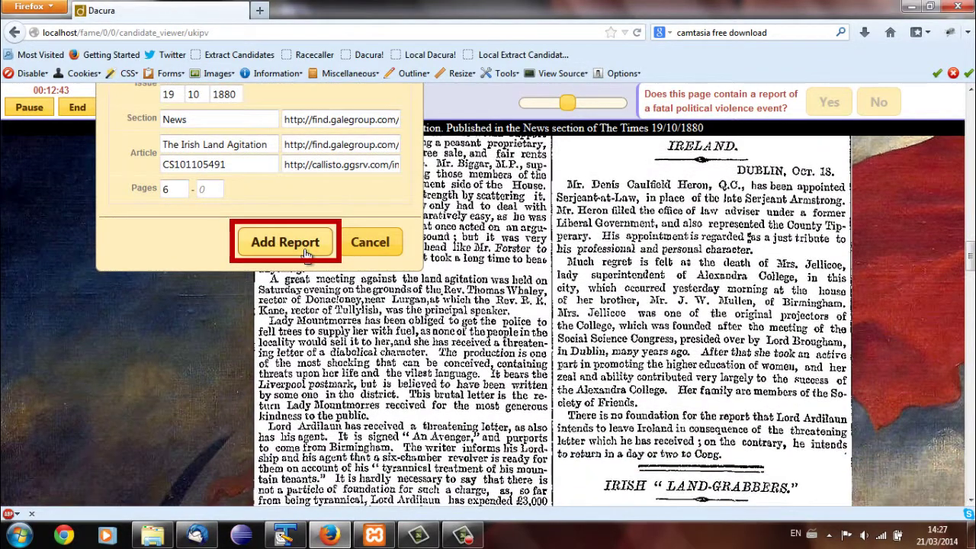
left_click(308, 254)
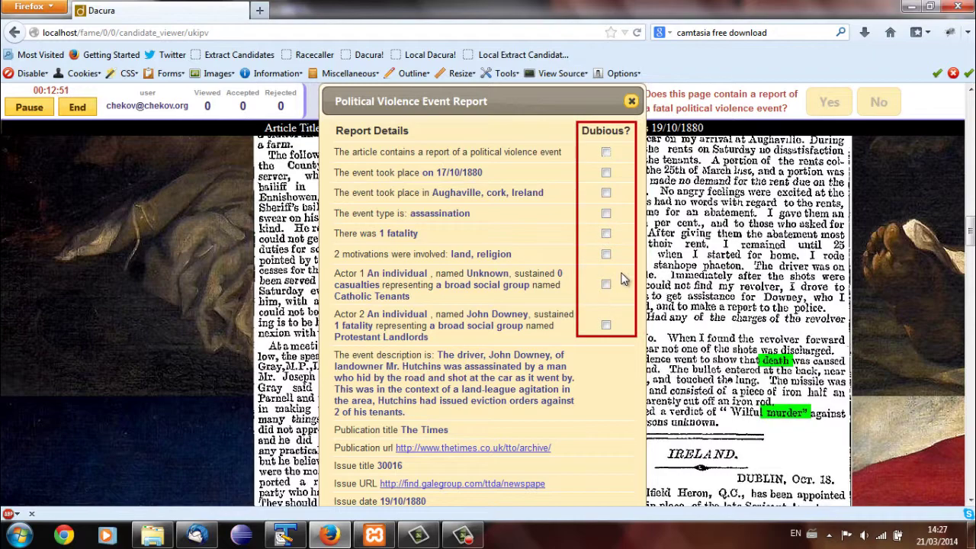
scroll(622, 279, "down", 2)
scroll(621, 279, "down", 9)
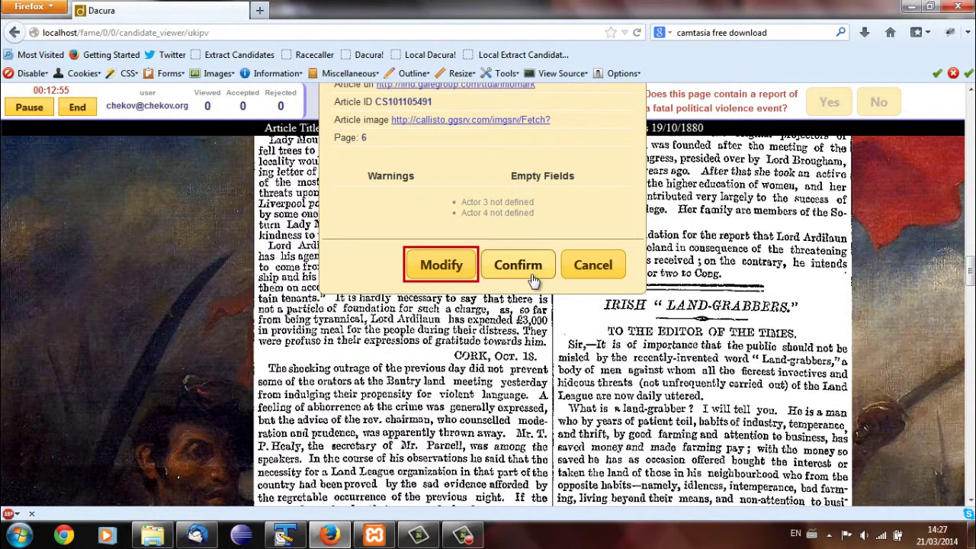
left_click(518, 266)
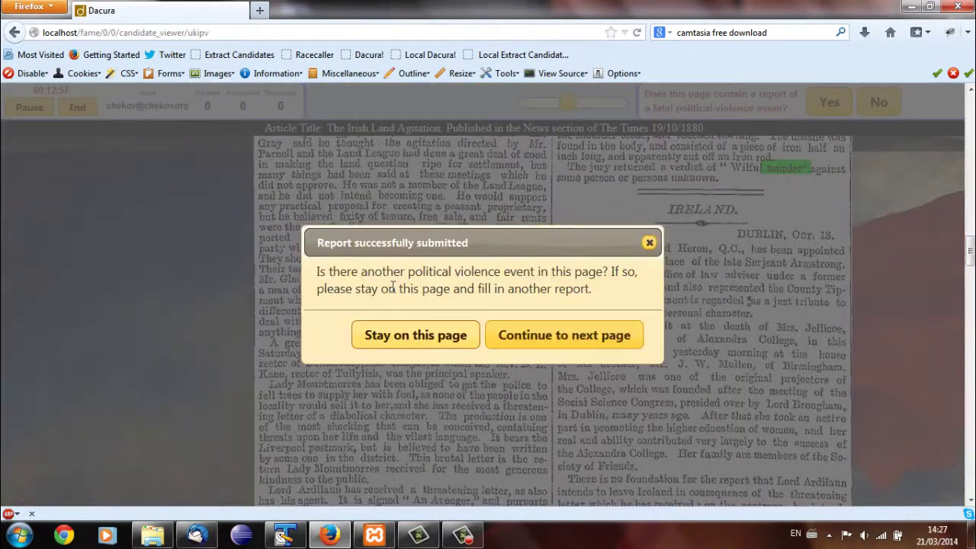
left_click(546, 340)
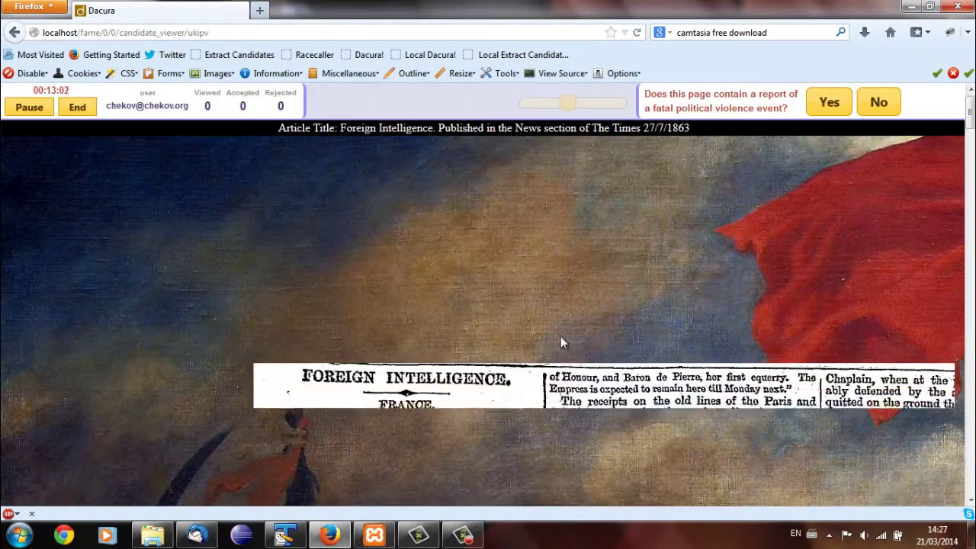
Step: Classify the articles "Foreign Intelligence", "Visit Of The Prince Of Wales To Hunstanton" and "France" as containing no fatal political violence event
key("n")
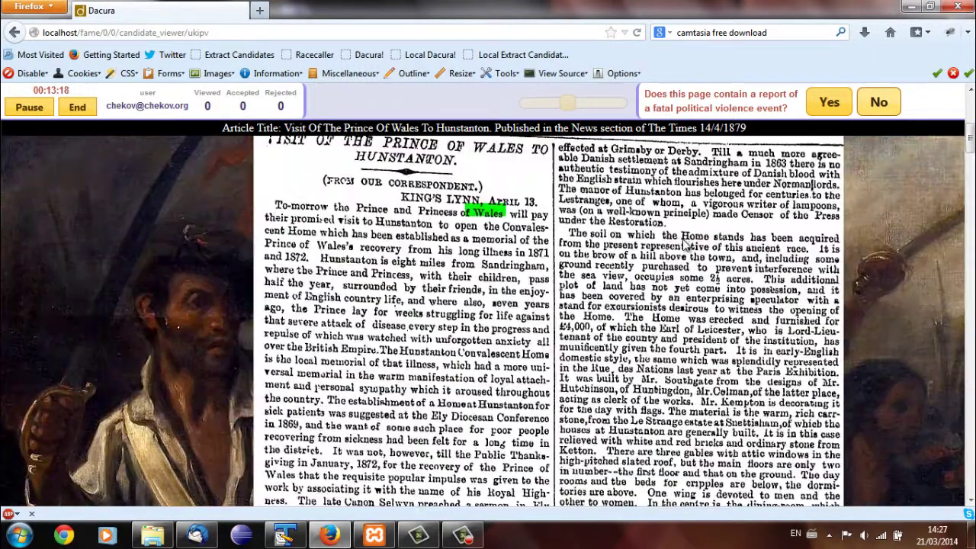
key("n")
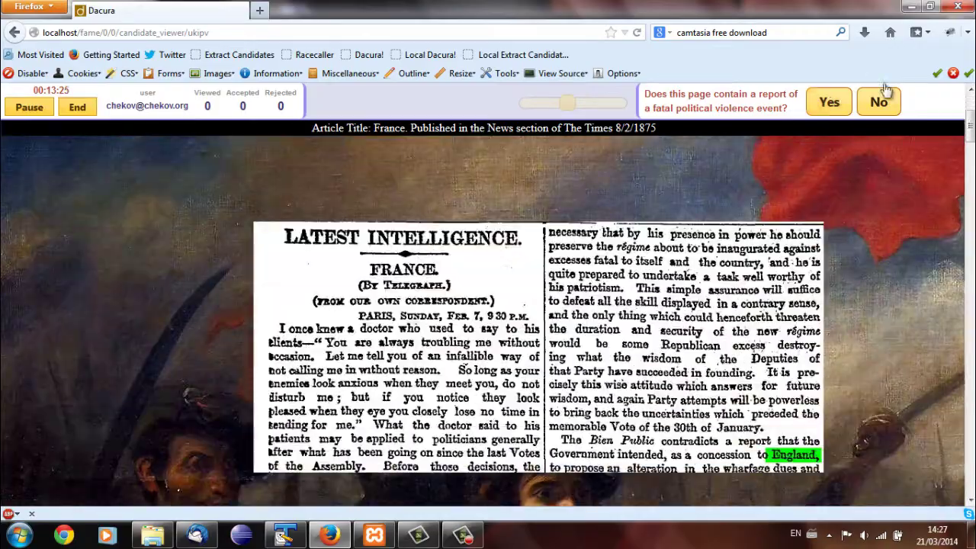
left_click(876, 109)
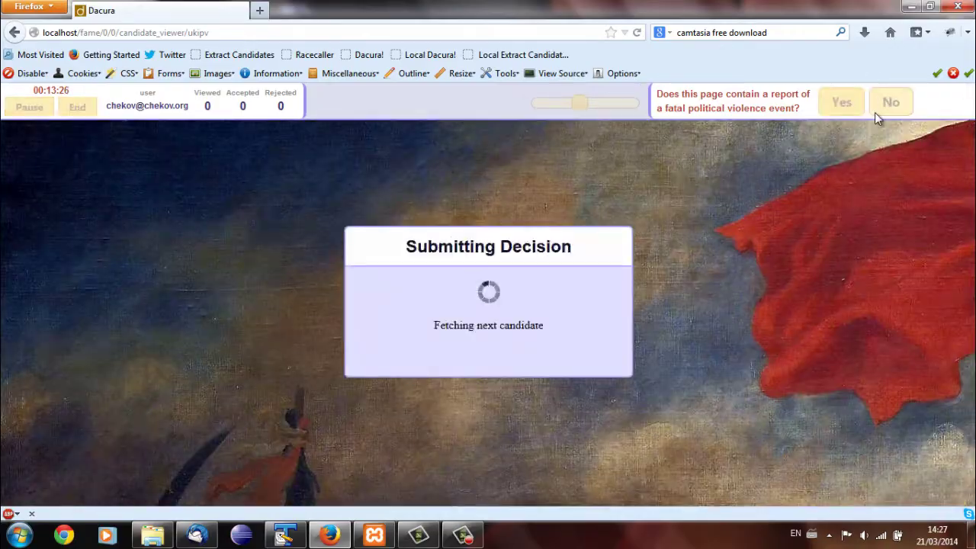